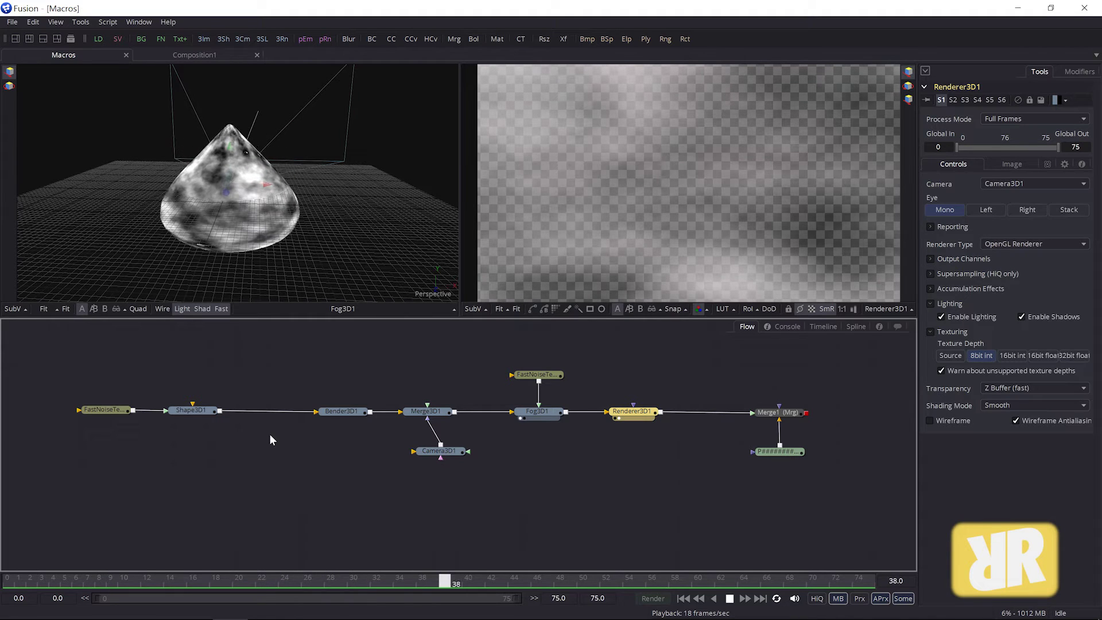
Step: Stop the animation at frame 55, where the noise-textured shape shows as a sphere
key("space")
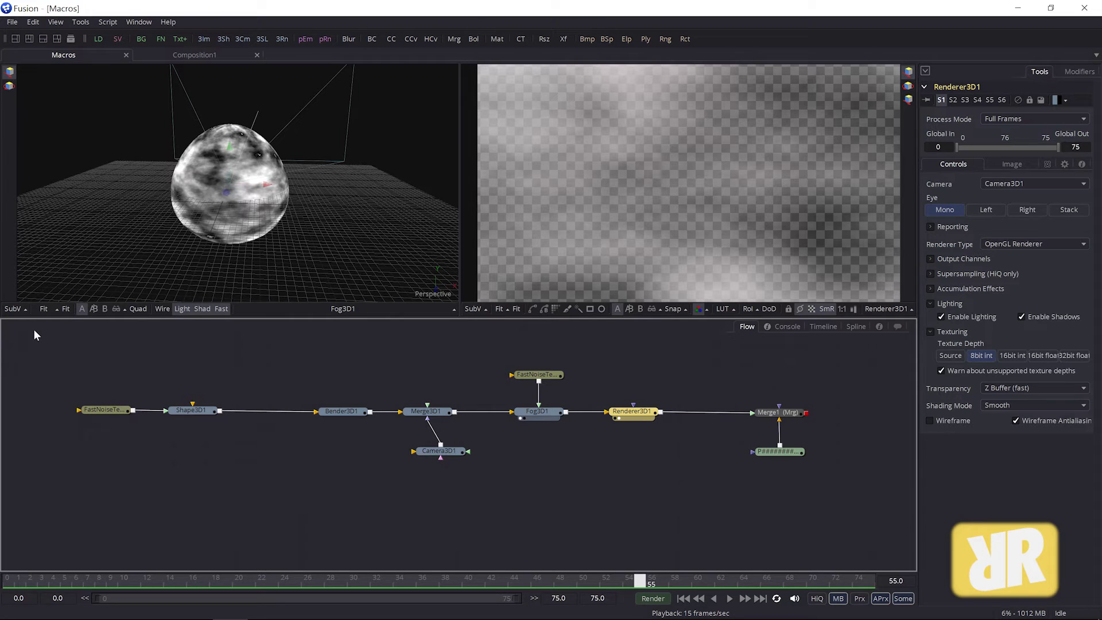
Step: Box-select the whole node chain and create a macro from Shape3D1, selecting the default MacroTool1 name
left_click_drag(34, 330, 576, 533)
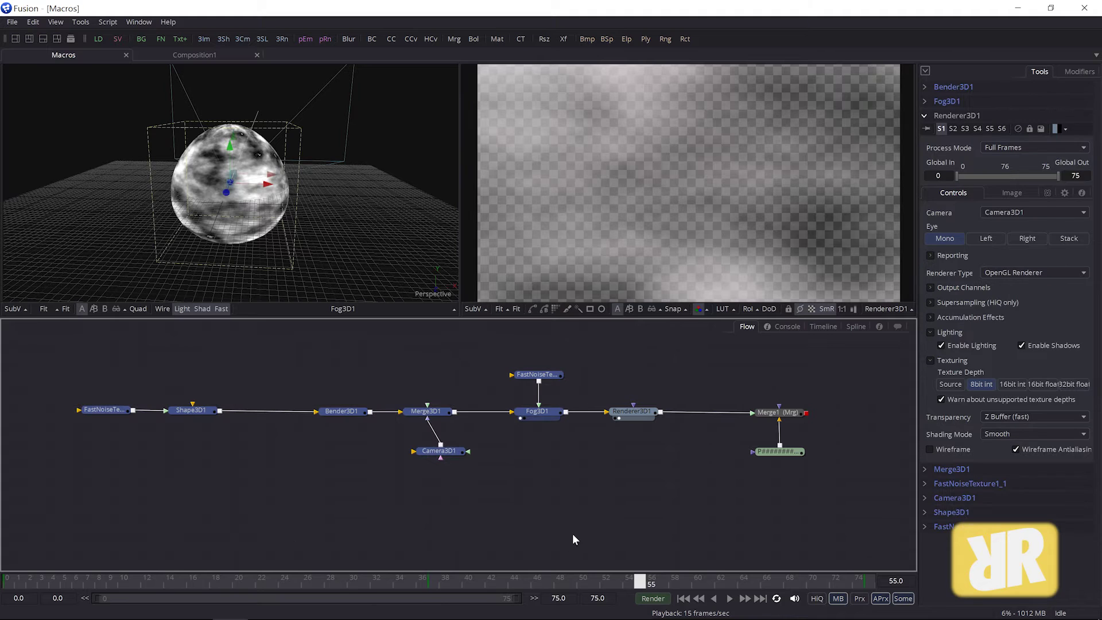
left_click(198, 414)
right_click(199, 415)
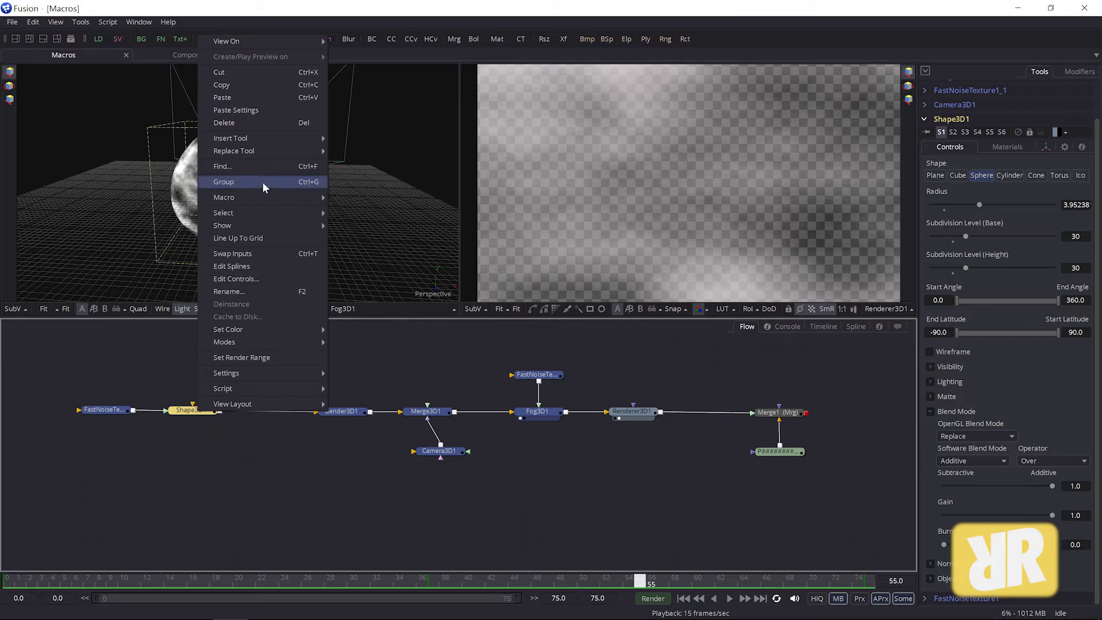
mouse_move(253, 198)
left_click(374, 198)
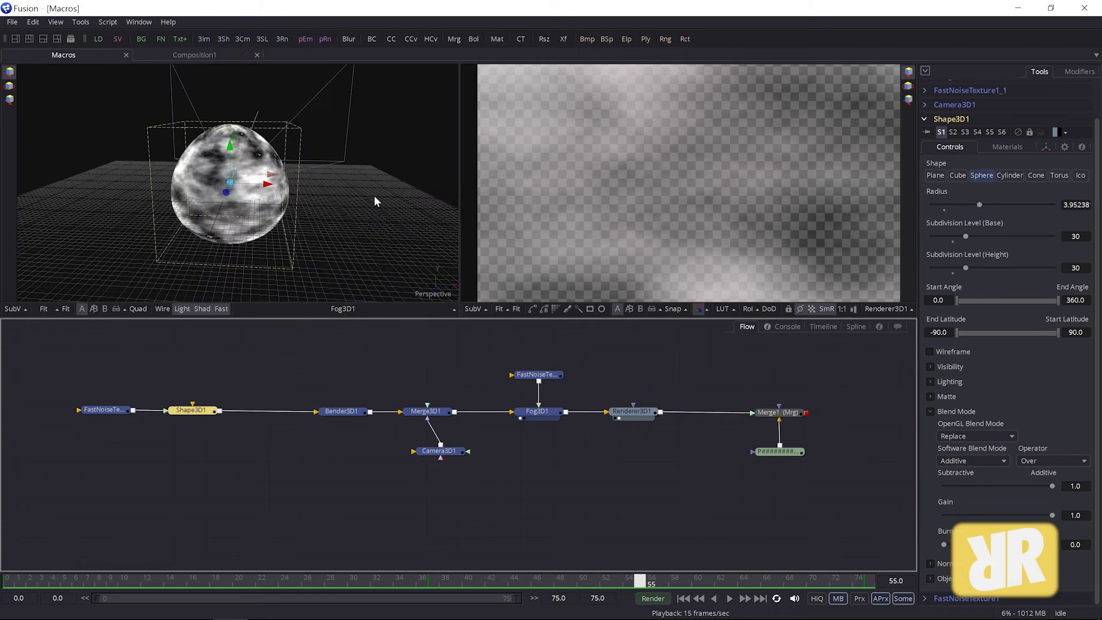
double_click(545, 116)
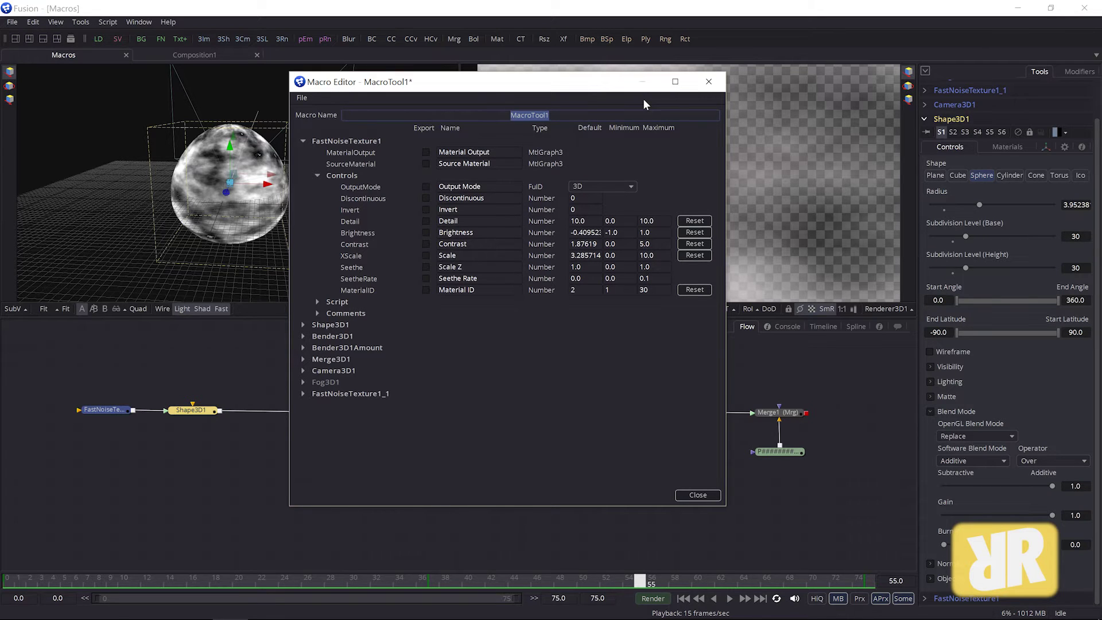
Step: Name the macro alienBubble and export FastNoiseTexture1's Detail control, briefly reviewing Shape3D1's parameters
type("all")
type("enBu")
type("bble")
left_click(426, 221)
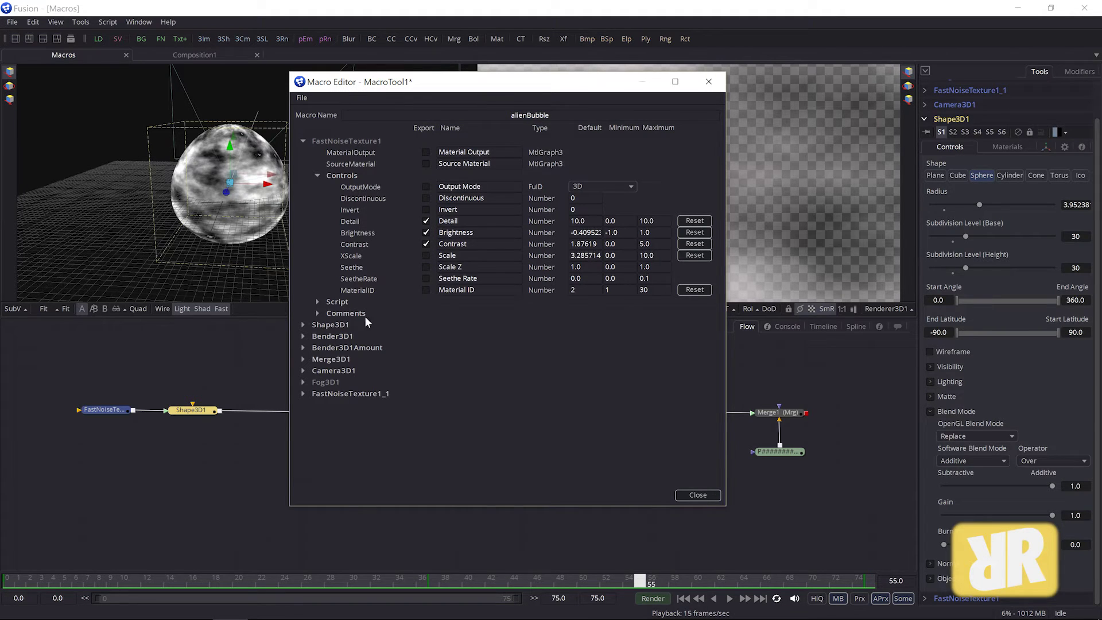
left_click(302, 324)
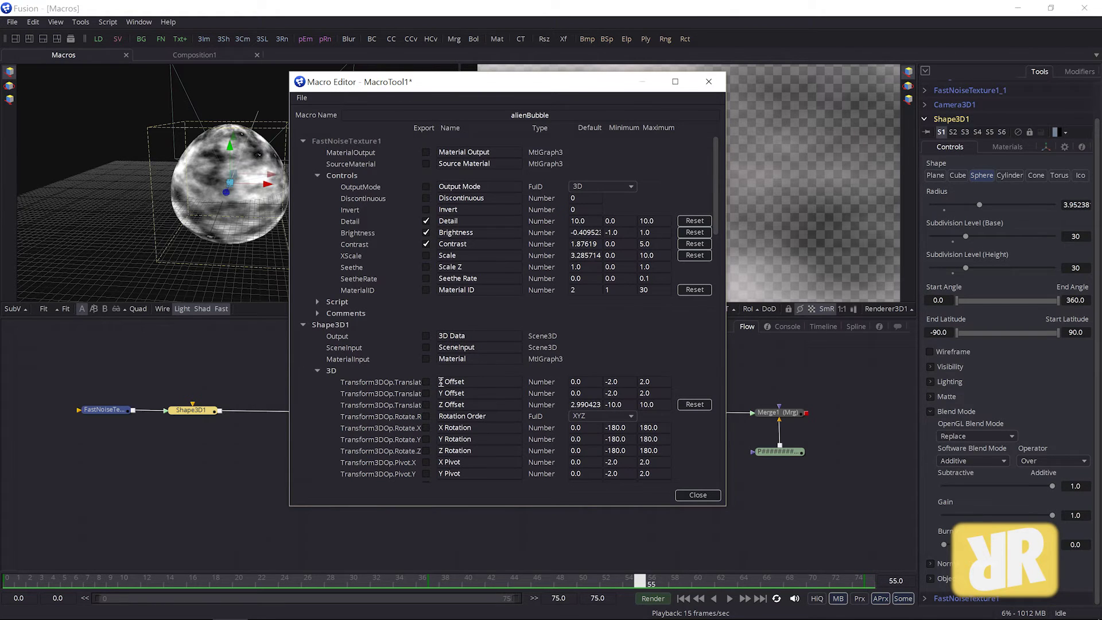
scroll(436, 428, "down", 3)
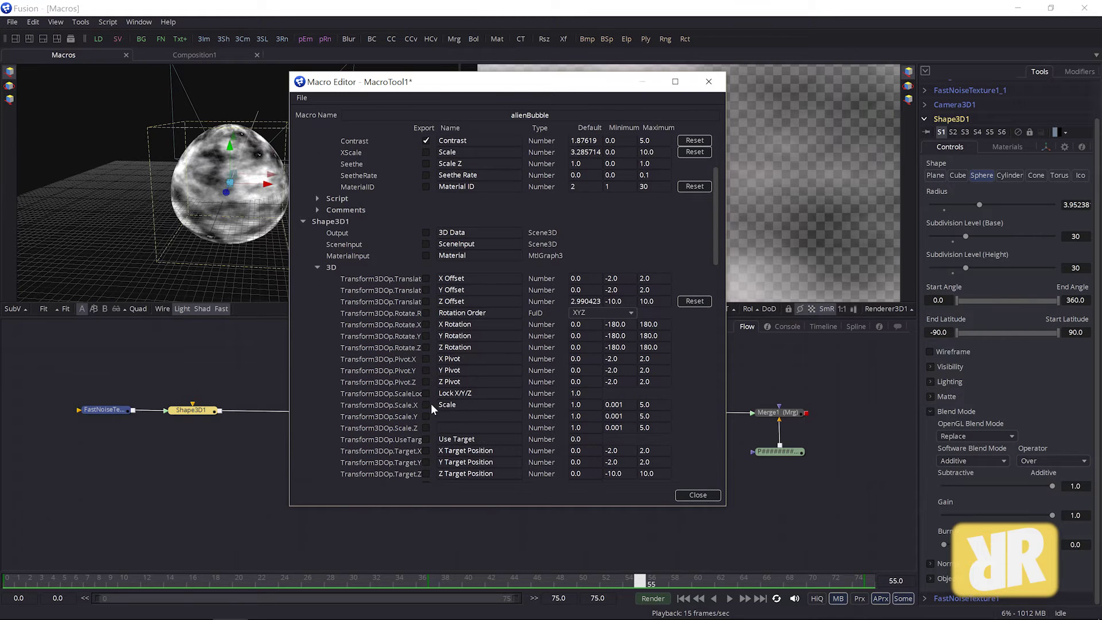
left_click(302, 222)
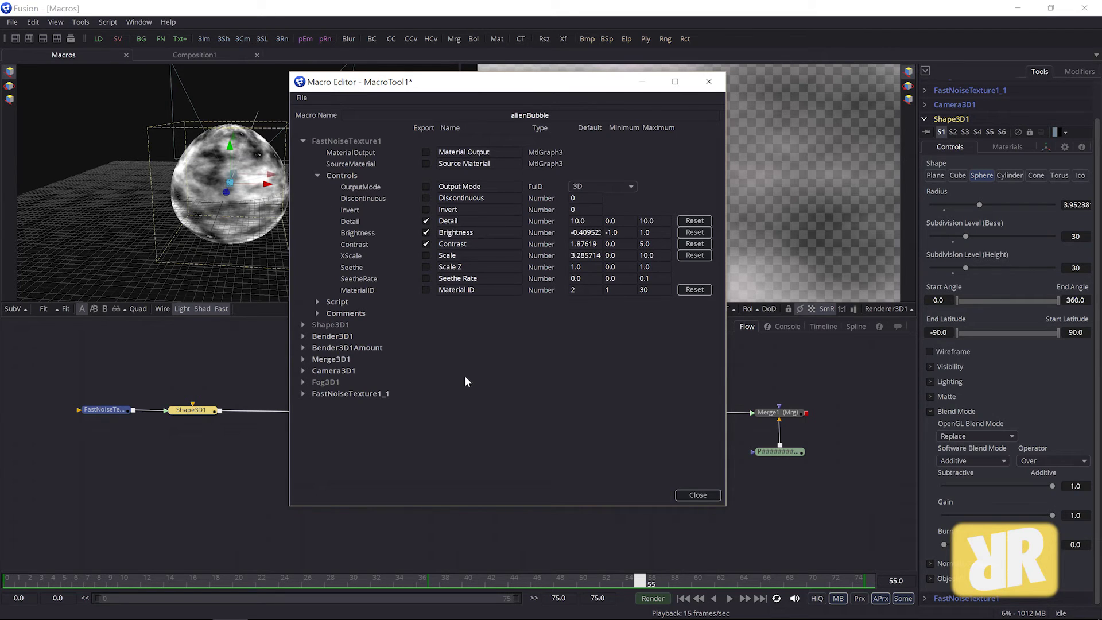
Step: Save the macro as alienBubble through File > Save As, then close the Macro Editor
left_click(301, 99)
left_click(326, 144)
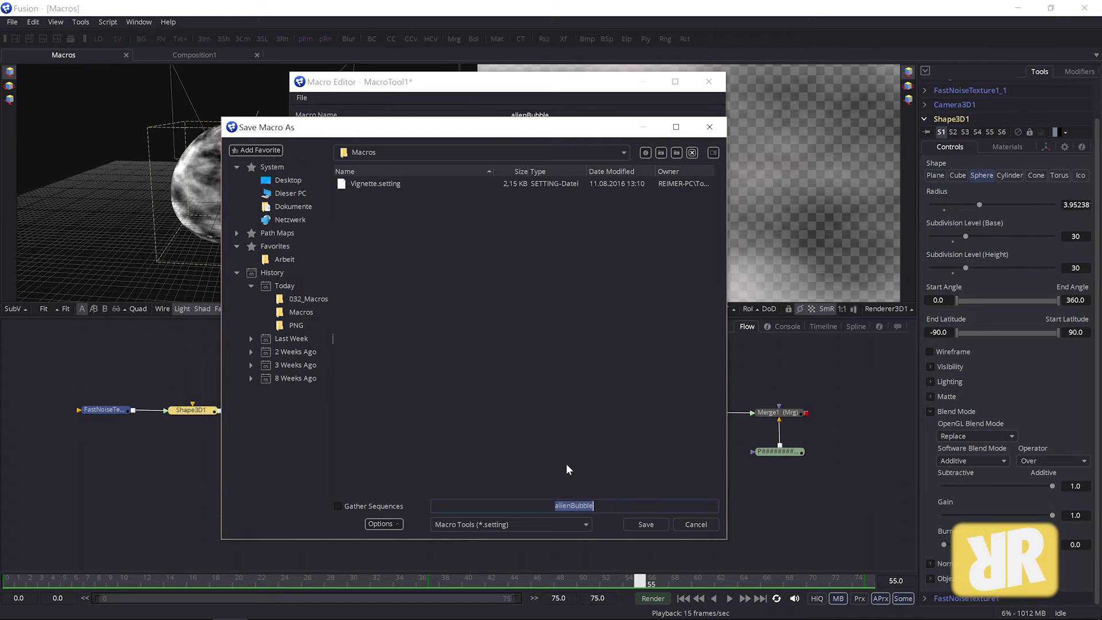
left_click(645, 524)
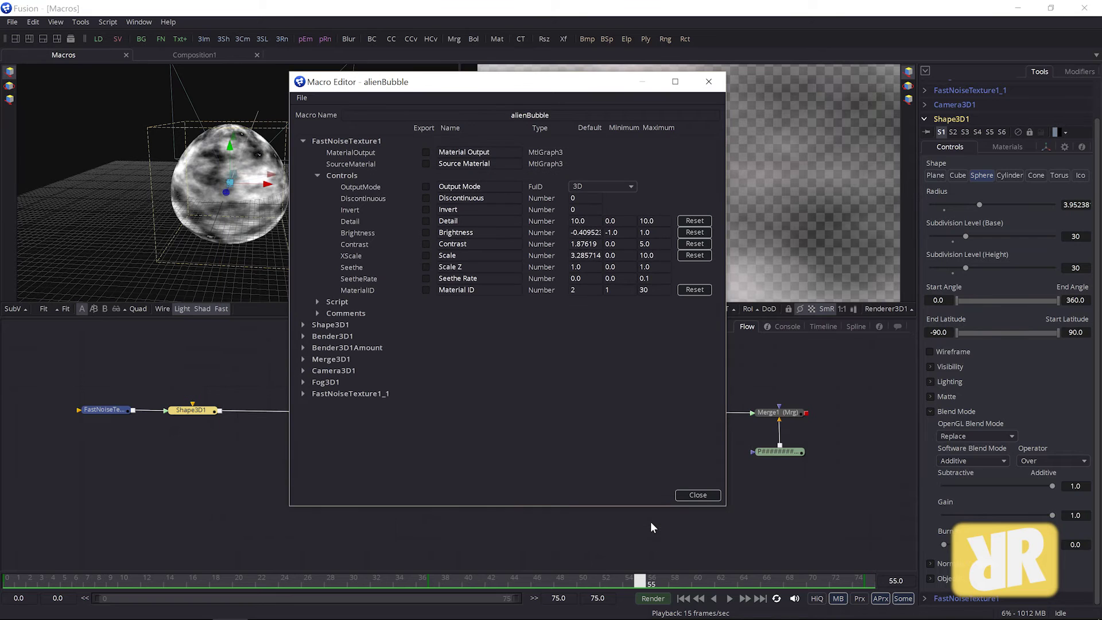
left_click(697, 495)
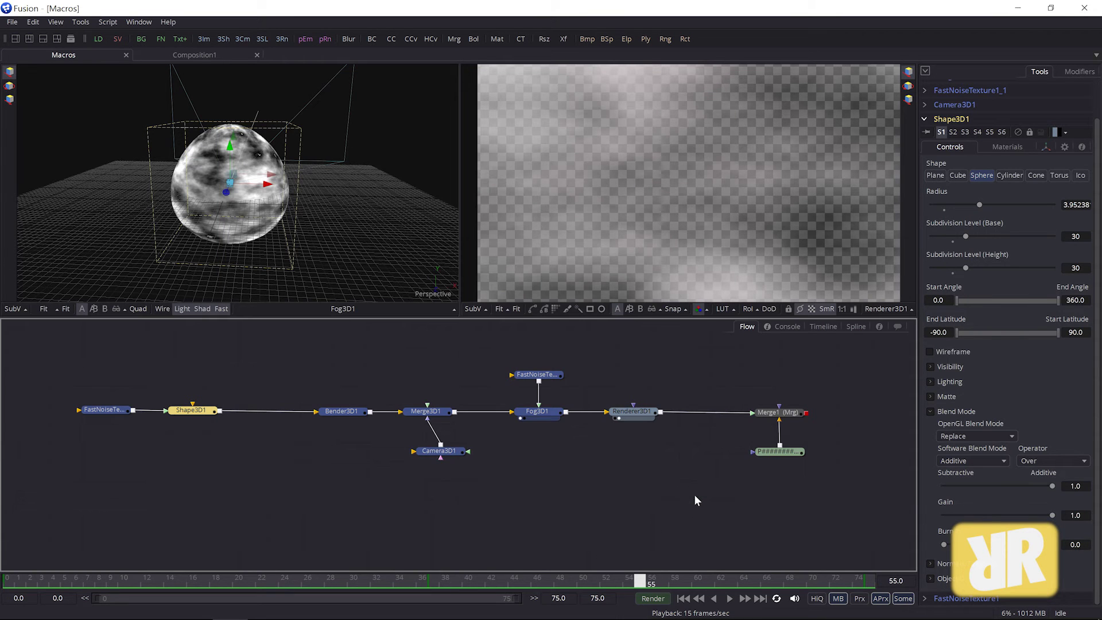
Step: Add the alienBubble macro as a node in Composition1 and position it in the flow
left_click(202, 54)
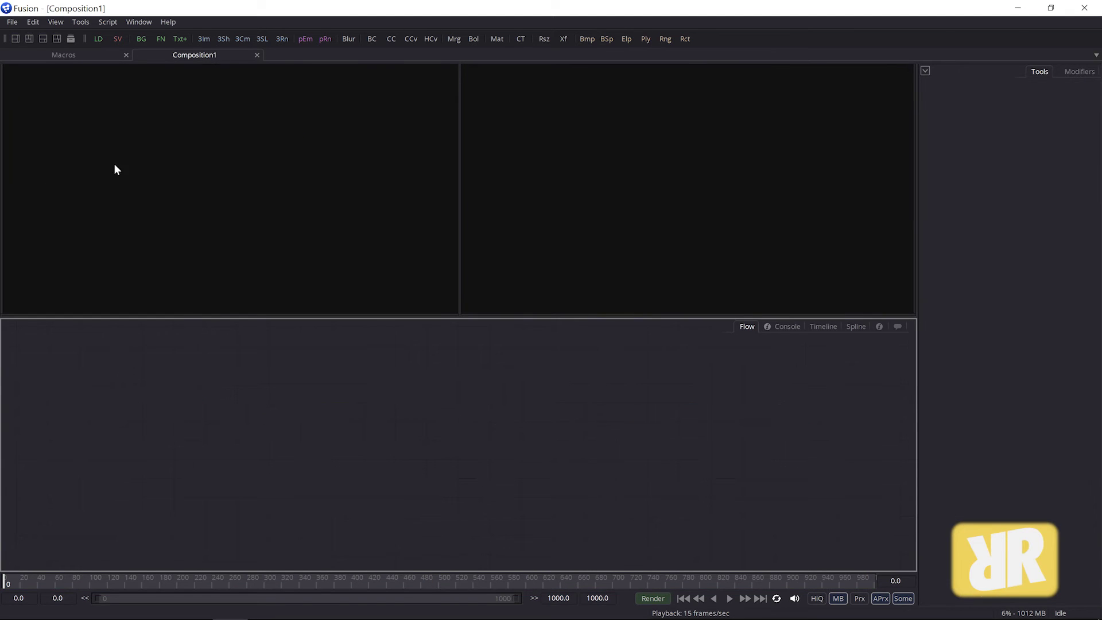
right_click(319, 383)
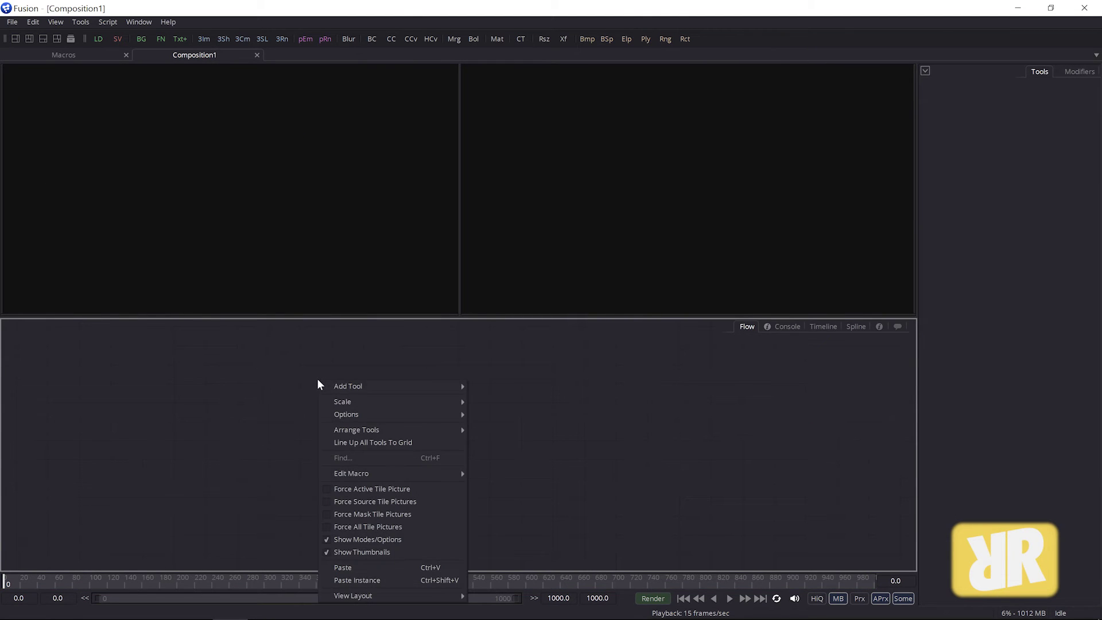
mouse_move(340, 386)
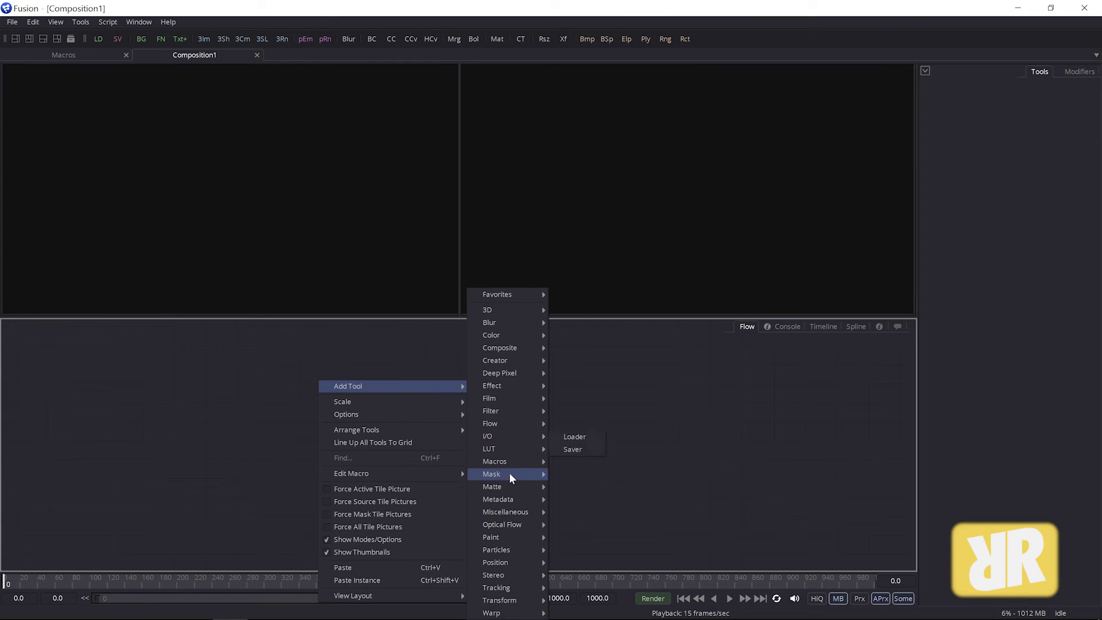
mouse_move(512, 463)
left_click(618, 460)
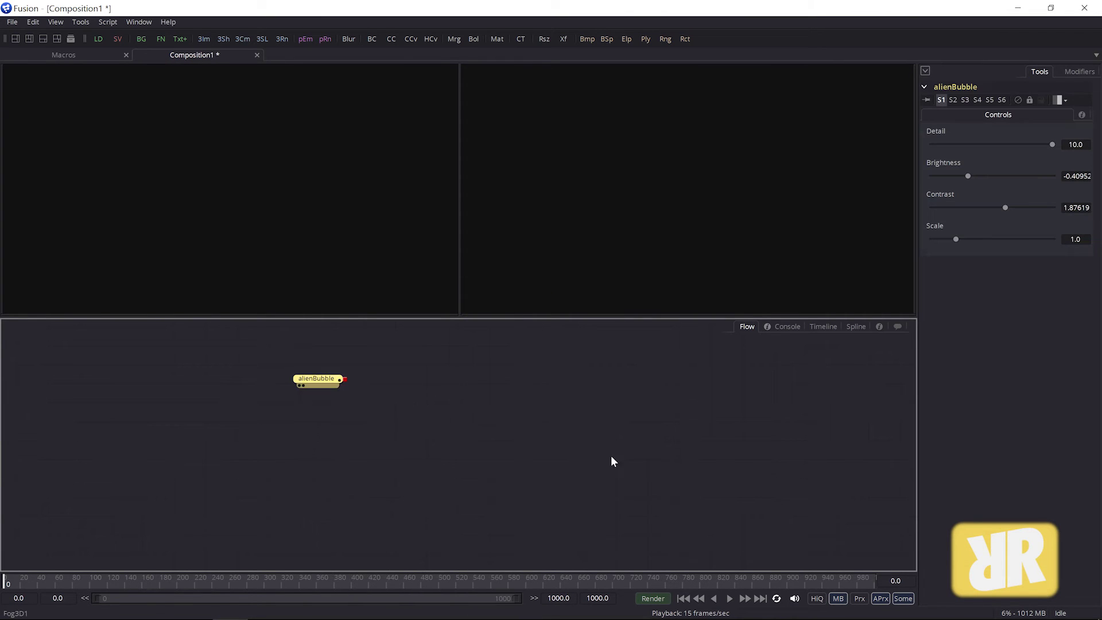
left_click_drag(305, 389, 312, 400)
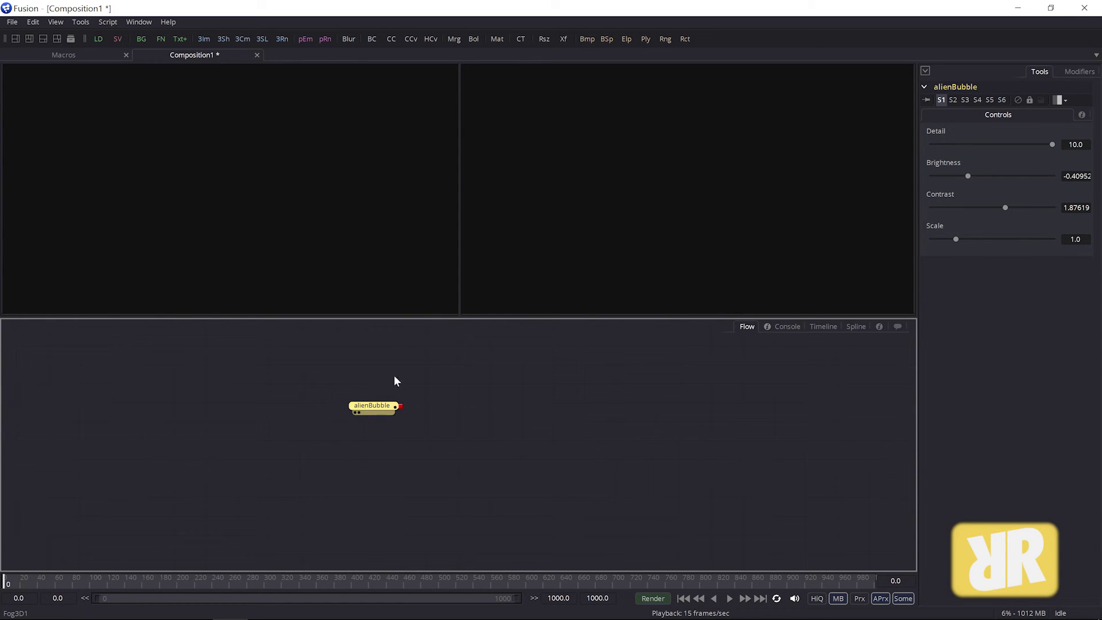
Step: Show alienBubble fitted in the left viewer and set Brightness -0.12380, Contrast 1.8
key("1")
left_click(66, 308)
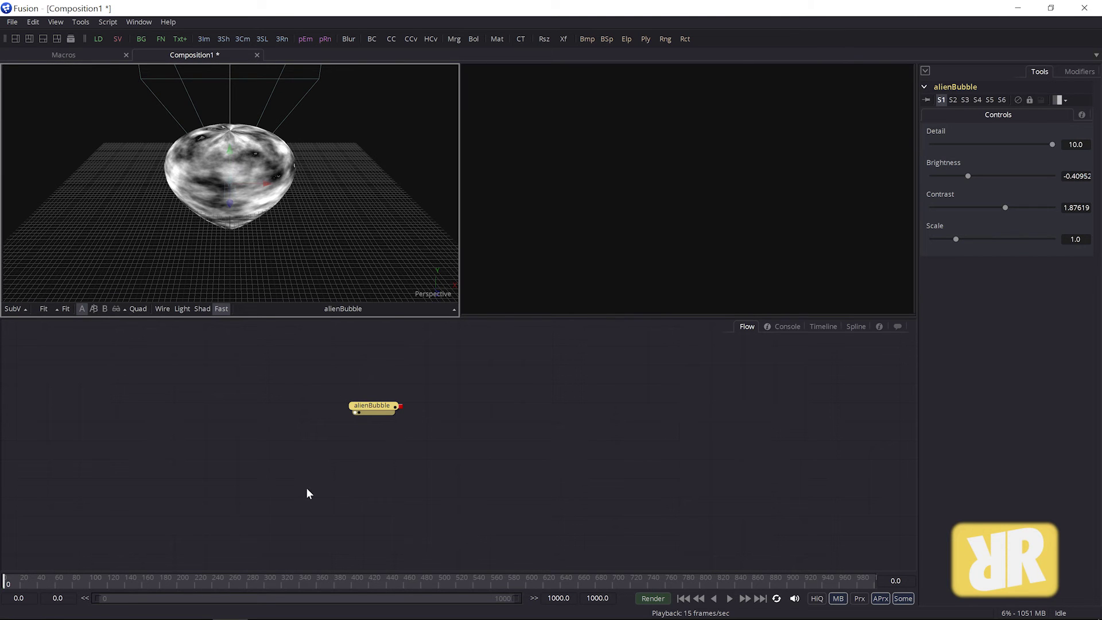
left_click_drag(969, 175, 1004, 207)
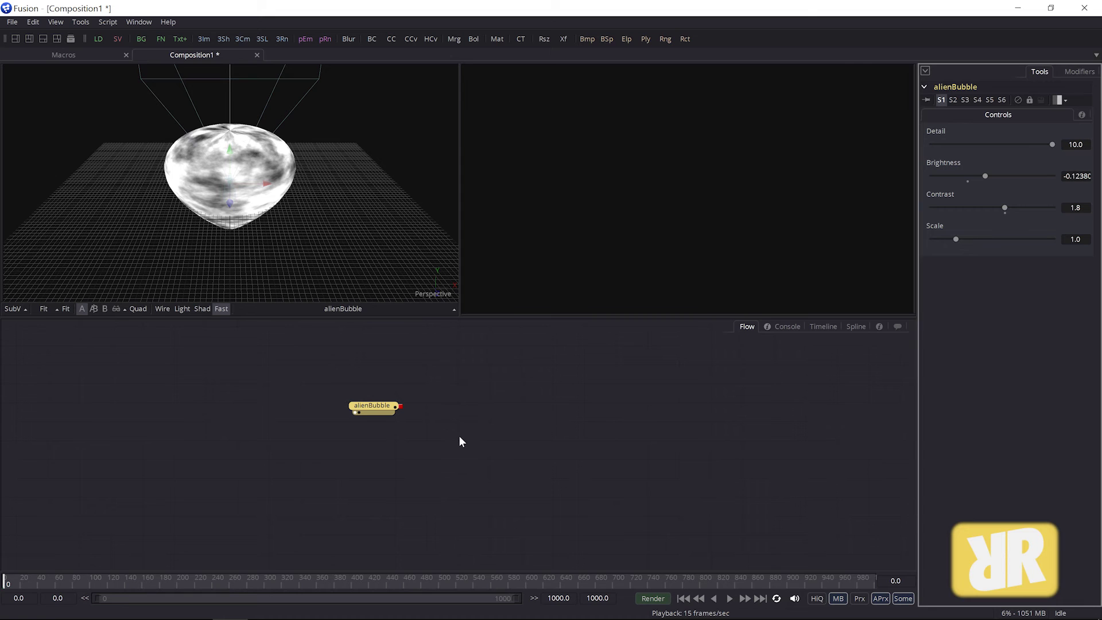
Step: Reopen alienBubble in the Macro Editor, open Save As, and explore the Macros history folder
right_click(467, 389)
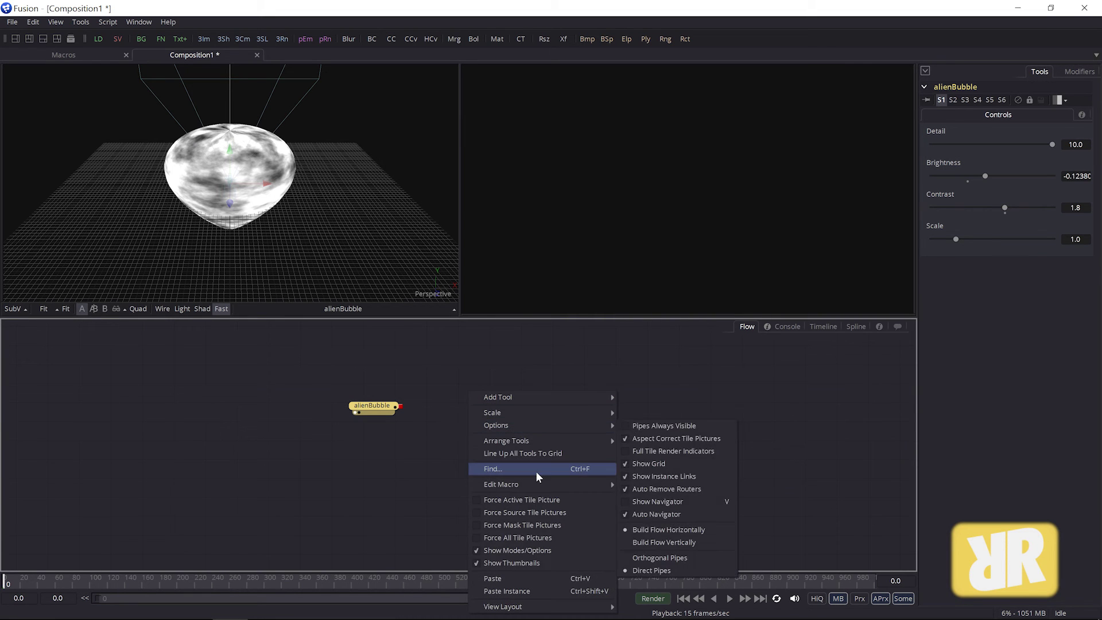
mouse_move(536, 484)
left_click(662, 484)
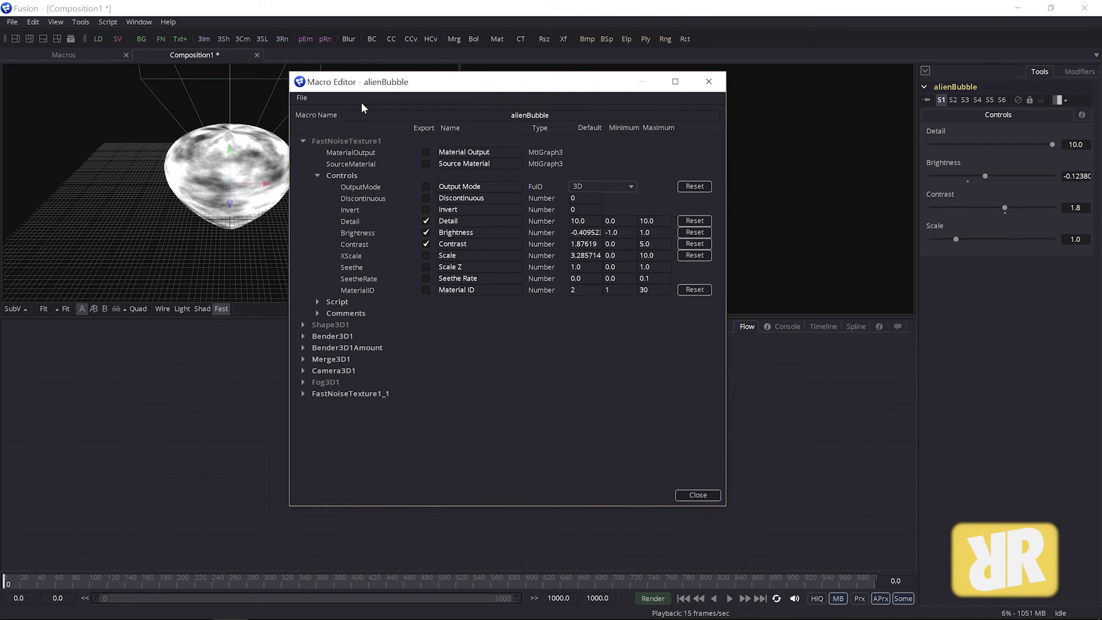
left_click(302, 96)
left_click(320, 140)
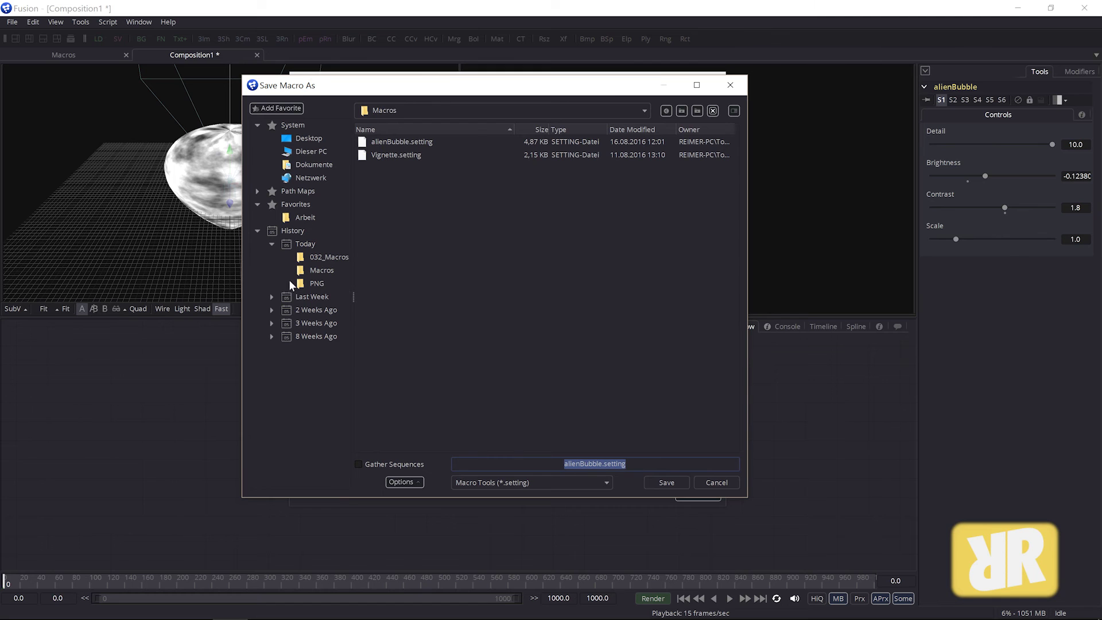
left_click(302, 269)
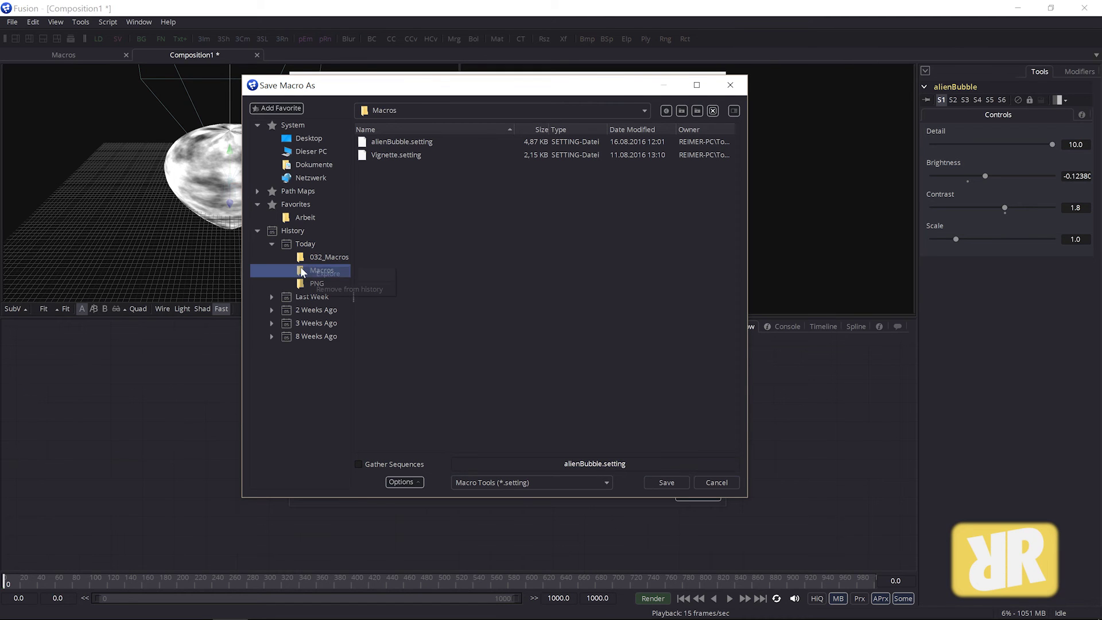
right_click(300, 267)
Step: Copy alienBubble.setting (4,87 KB) from the Macros folder in File Explorer
left_click(330, 274)
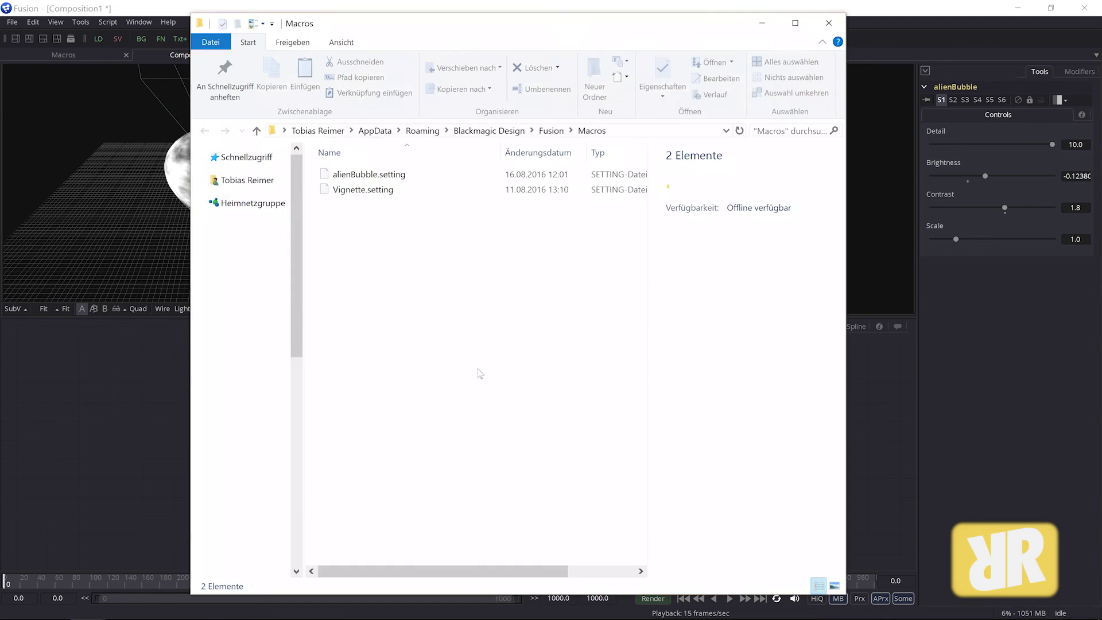
left_click(341, 179)
right_click(341, 179)
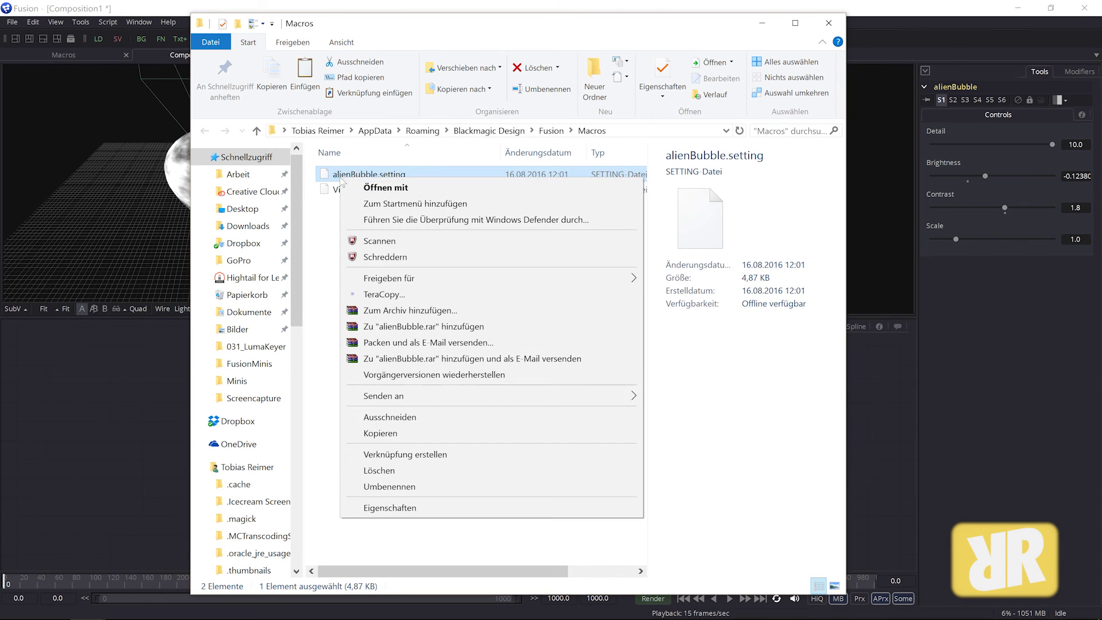
left_click(393, 440)
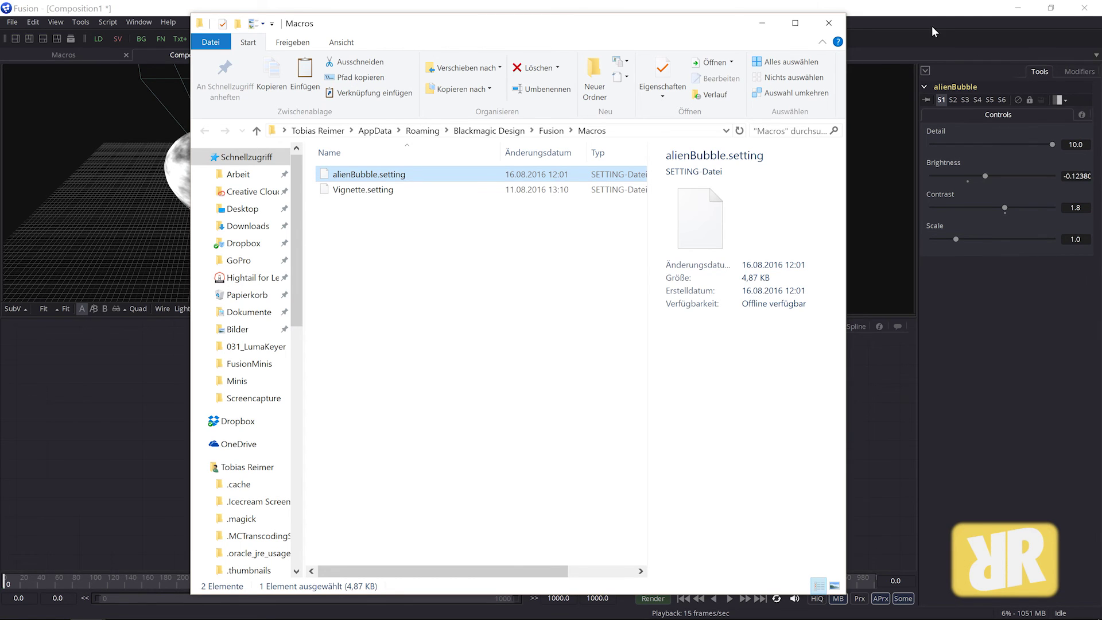
Step: Back in Fusion, cancel the save, close the Macro Editor and return to the Macros composition, deselecting Shape3D1
left_click(899, 13)
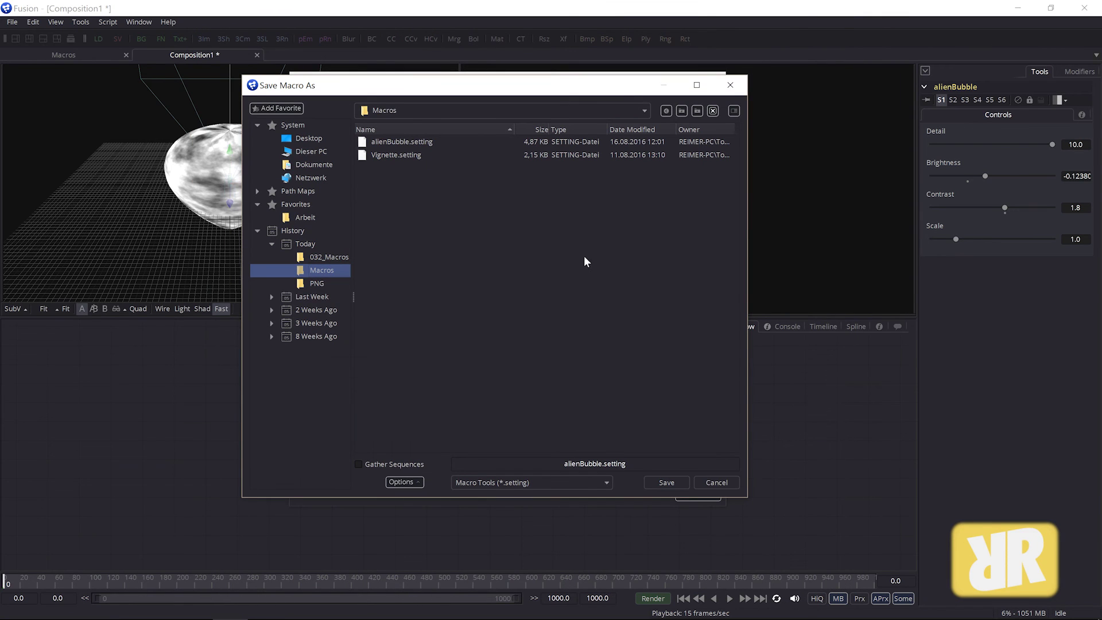
left_click(721, 480)
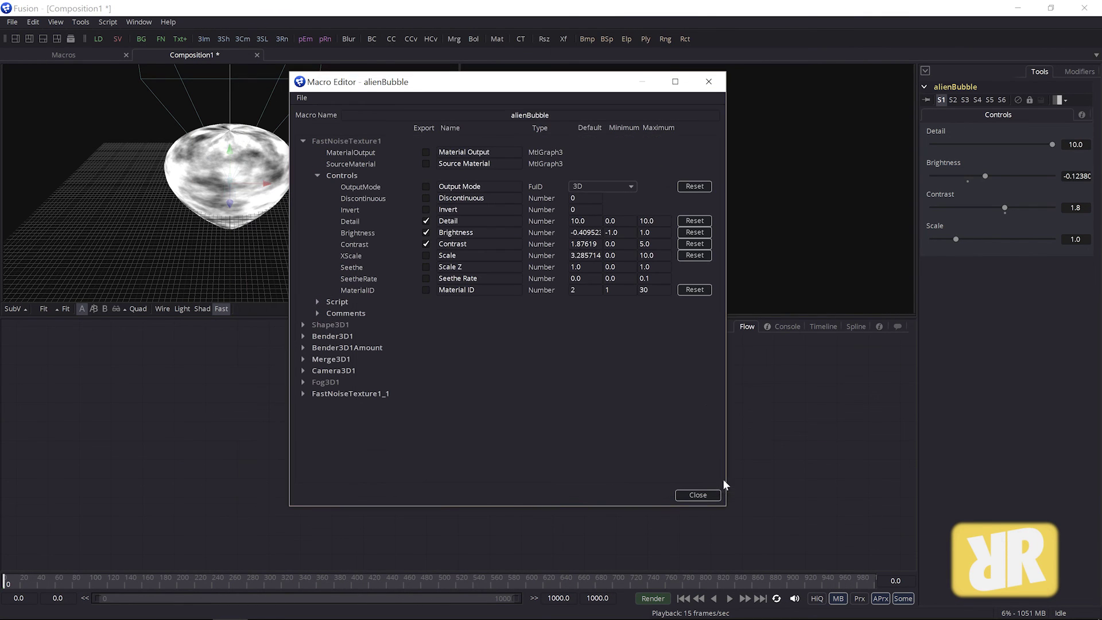
left_click(709, 82)
left_click(64, 54)
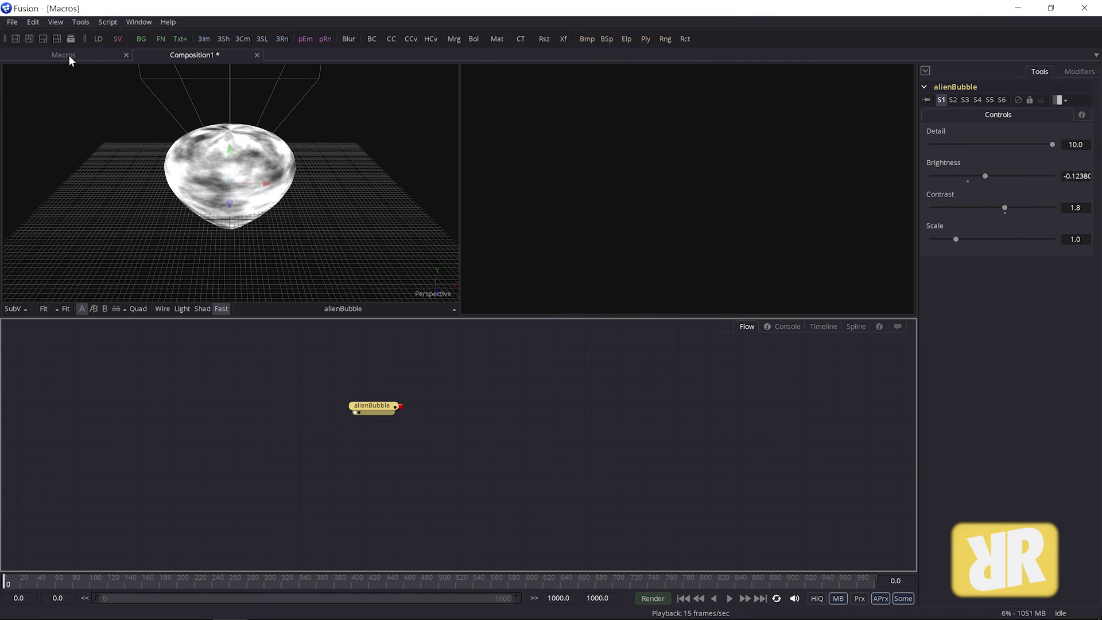
left_click(308, 492)
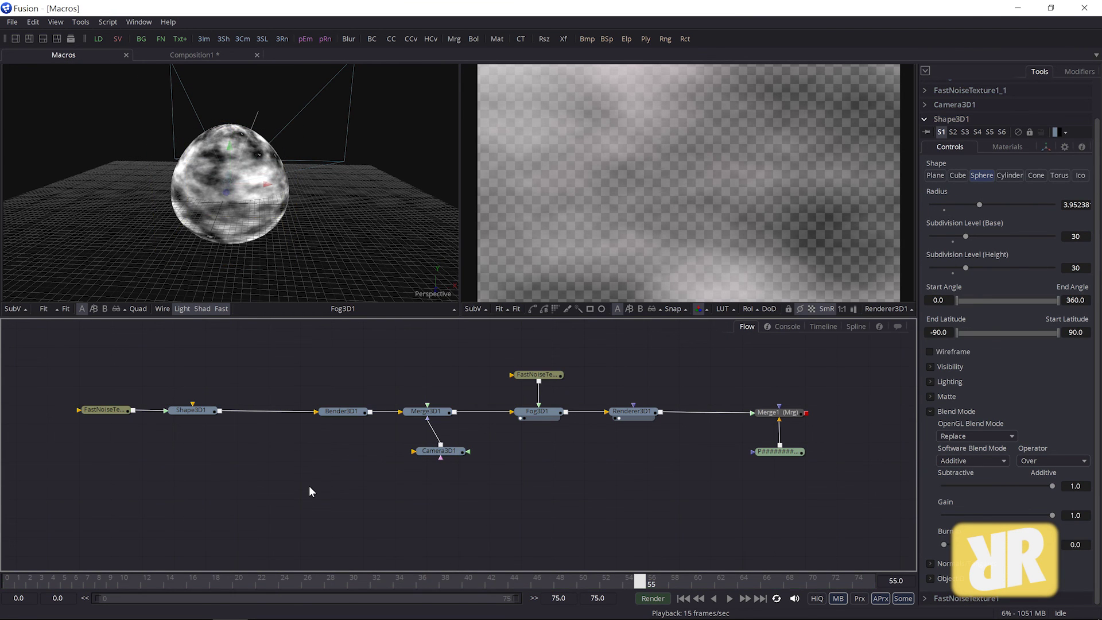